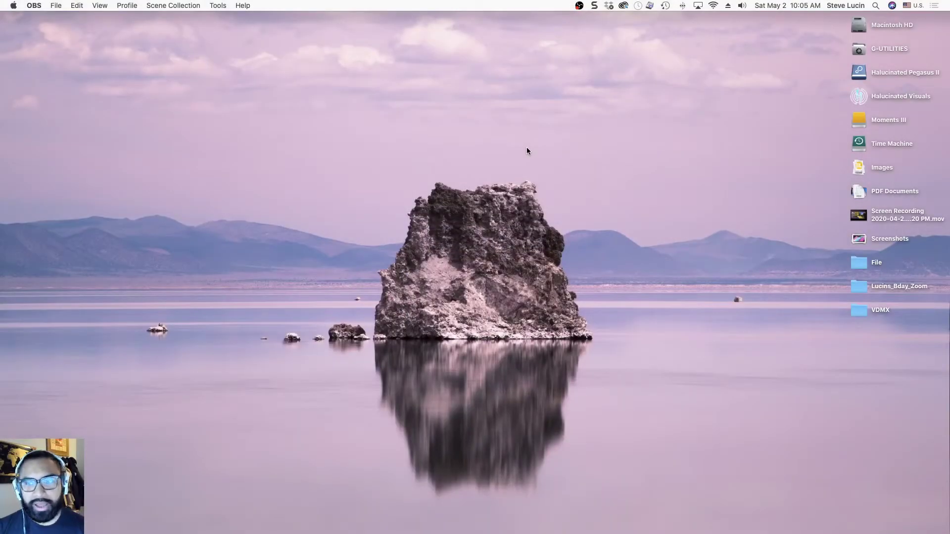
Step: Launch QuickTime Player from Spotlight and cancel its startup Open dialog
{"action": "left_click", "coordinate": [527, 150]}
{"action": "key", "text": "super+space"}
{"action": "type", "text": "quick"}
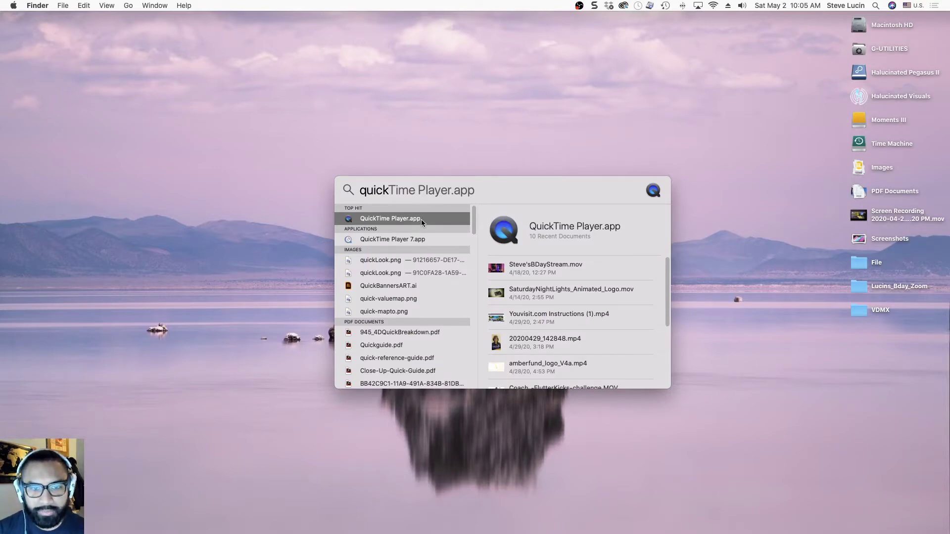
{"action": "key", "text": "super+a"}
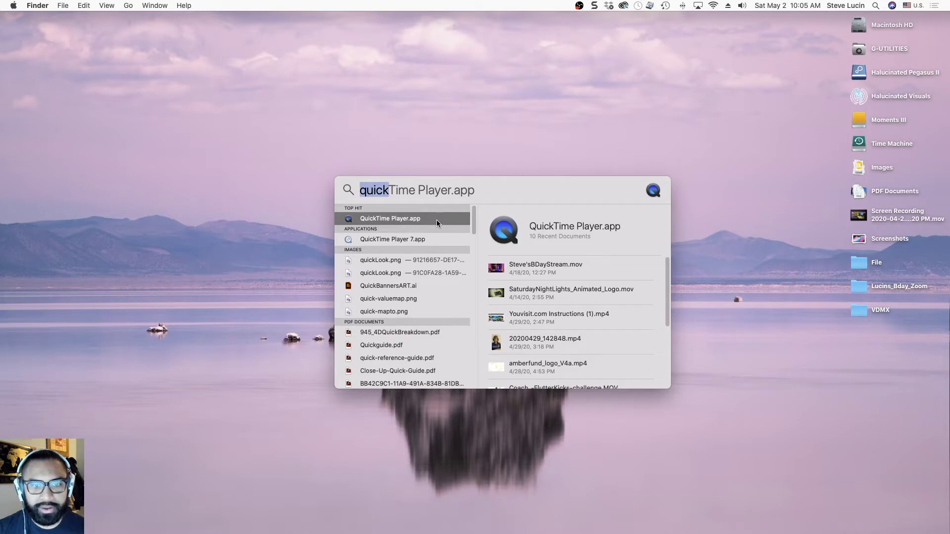
{"action": "left_click", "coordinate": [436, 221]}
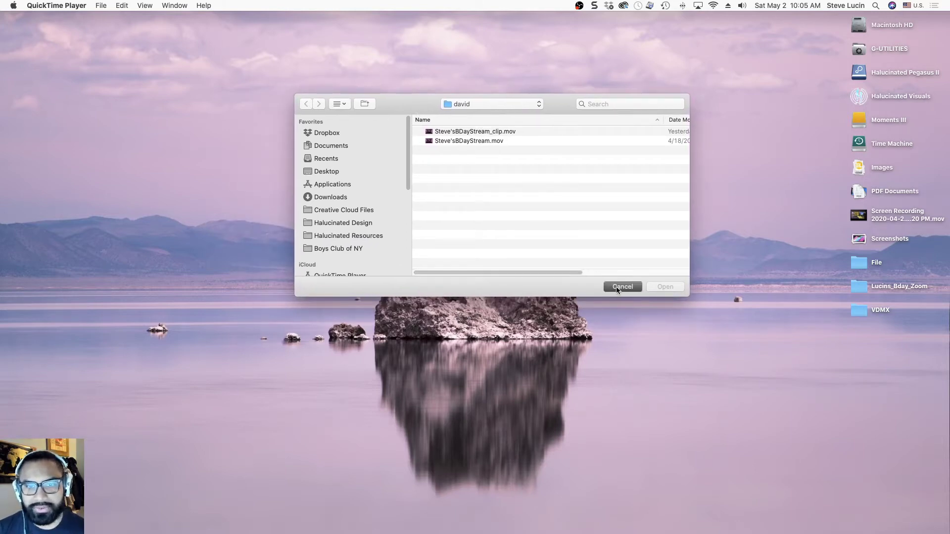
{"action": "left_click", "coordinate": [616, 288]}
Step: Start a new screen recording from the File menu, set to capture the entire screen
{"action": "left_click", "coordinate": [101, 6]}
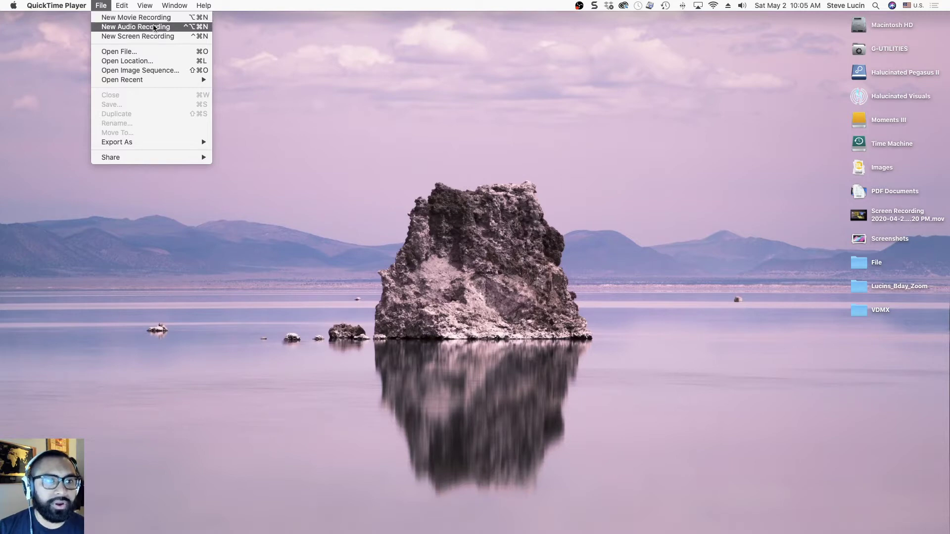
{"action": "left_click", "coordinate": [179, 37]}
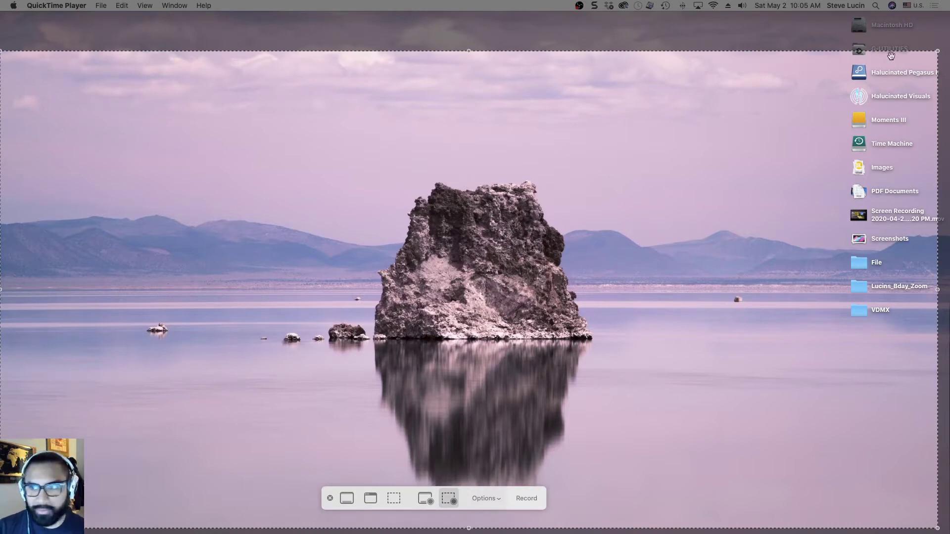
{"action": "left_click_drag", "start_coordinate": [937, 51], "coordinate": [901, 45]}
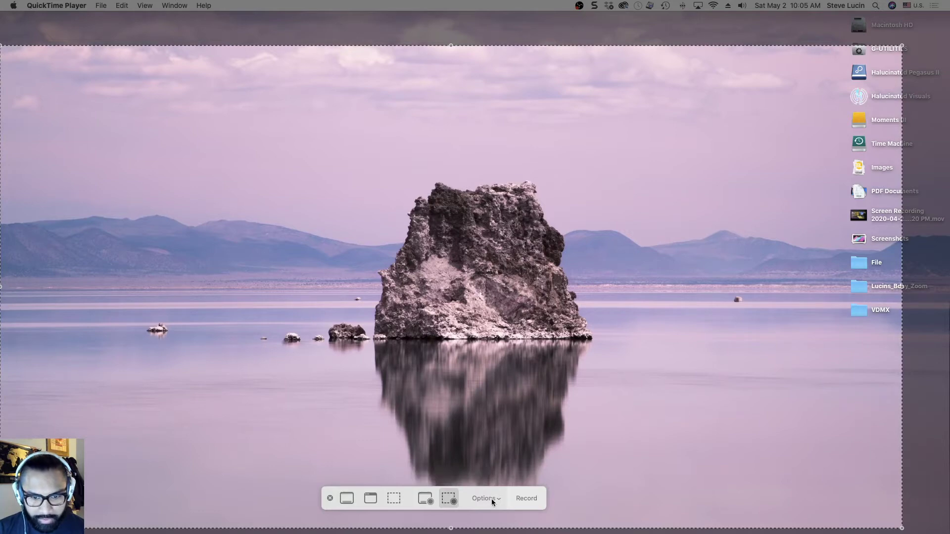
{"action": "left_click", "coordinate": [425, 498]}
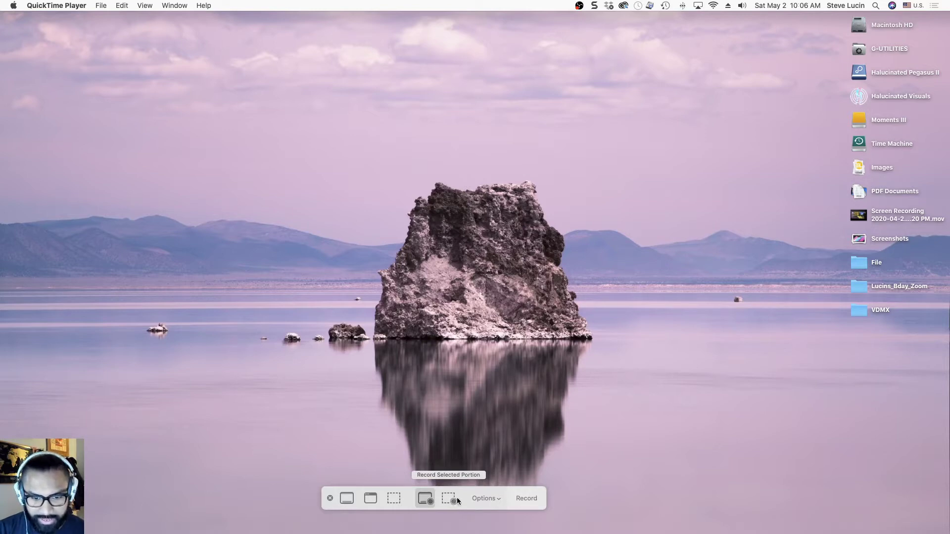
Step: Save recordings to the Desktop with the Logitech BRIO microphone, and nudge the toolbar higher
{"action": "left_click", "coordinate": [495, 498]}
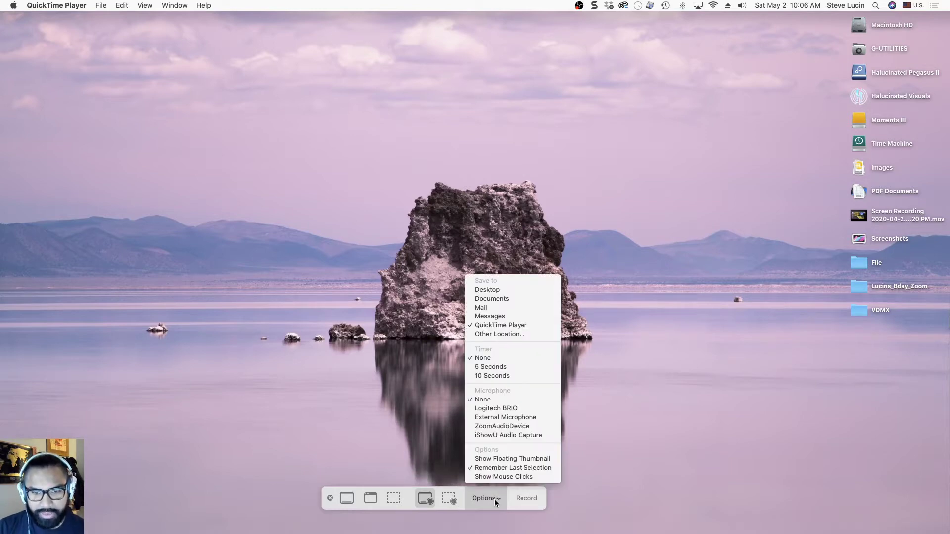
{"action": "left_click", "coordinate": [507, 290]}
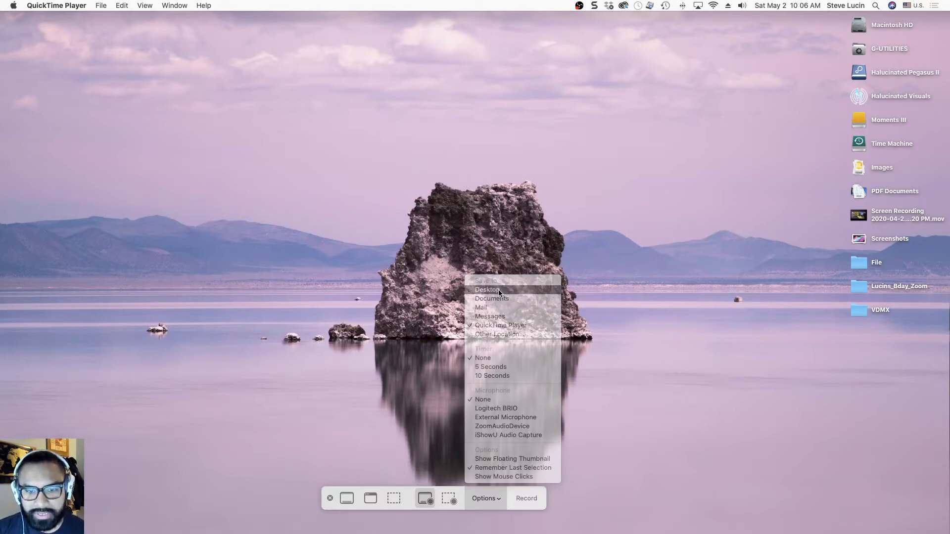
{"action": "left_click", "coordinate": [496, 499]}
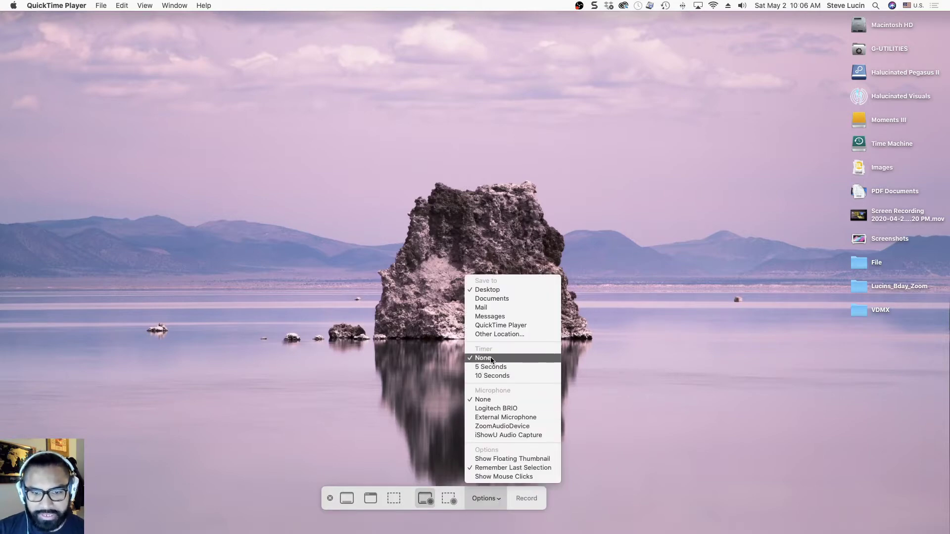
{"action": "left_click", "coordinate": [521, 408]}
{"action": "left_click", "coordinate": [497, 497]}
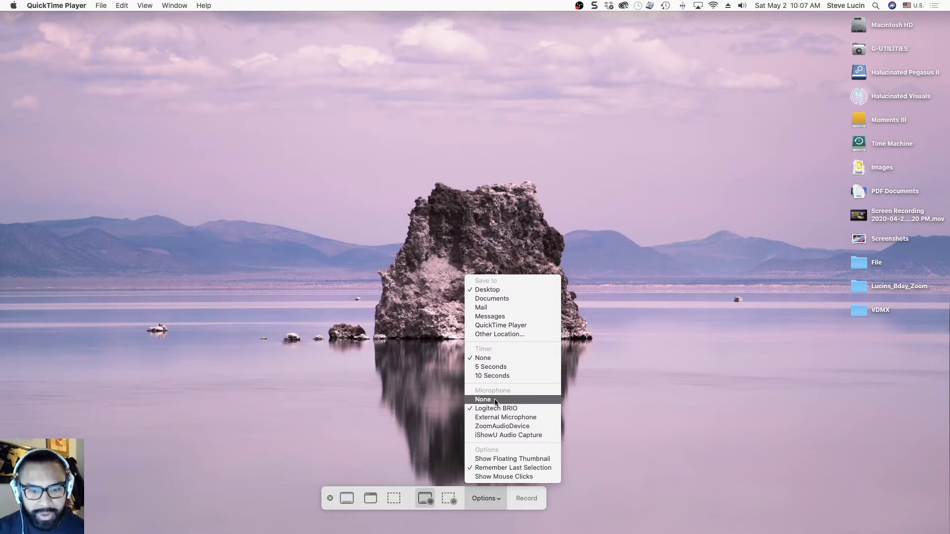
{"action": "left_click_drag", "start_coordinate": [508, 498], "coordinate": [515, 467]}
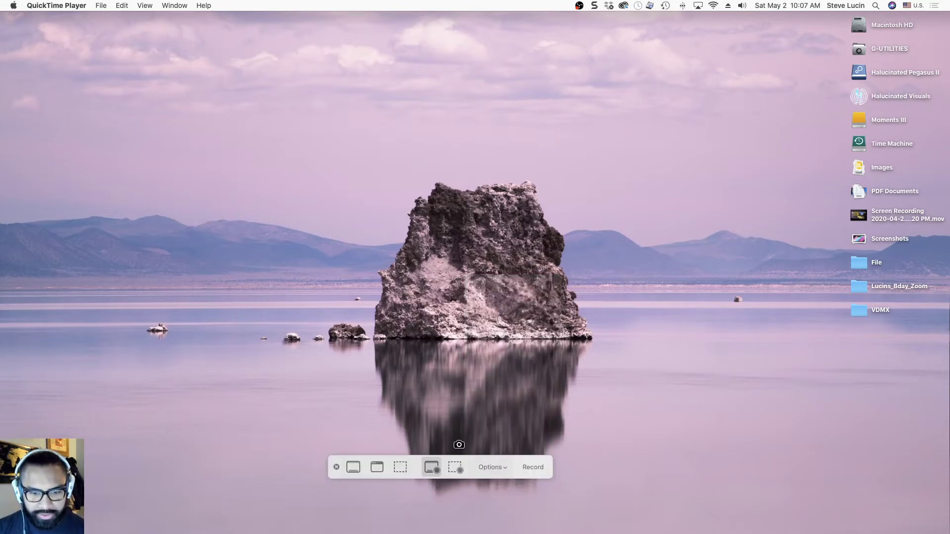
Step: Record opening, moving and closing a Finder window, then stop the recording
{"action": "left_click", "coordinate": [533, 467]}
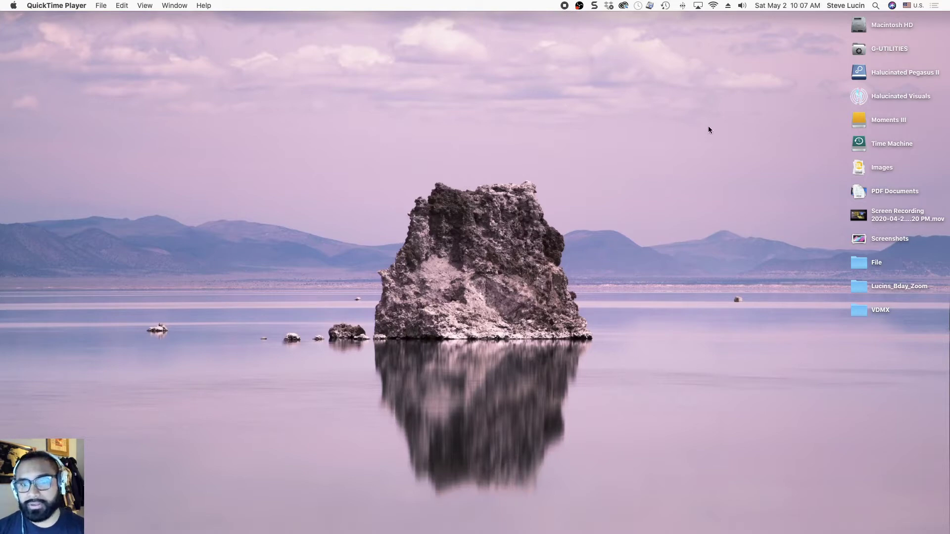
{"action": "left_click", "coordinate": [661, 139]}
{"action": "key", "text": "super+n"}
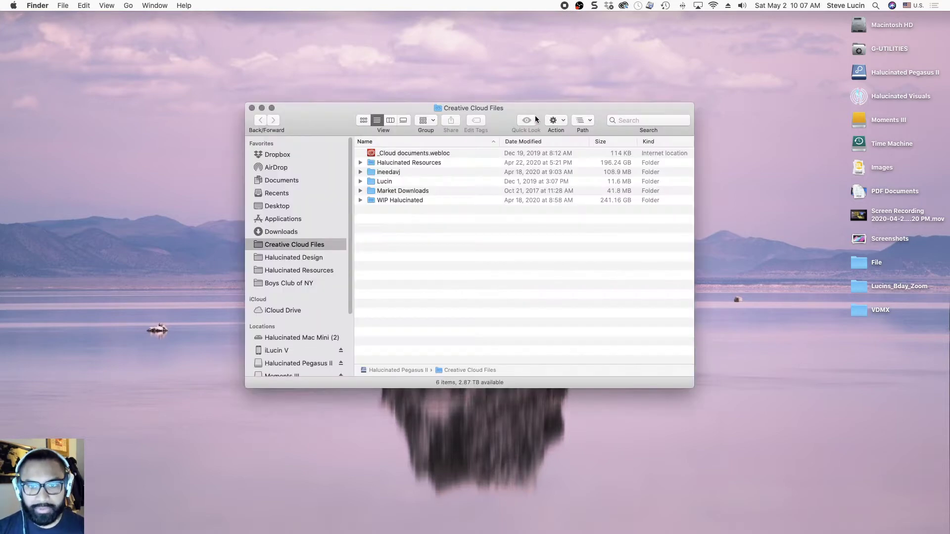
{"action": "left_click_drag", "start_coordinate": [422, 85], "coordinate": [470, 112]}
{"action": "left_click", "coordinate": [221, 104]}
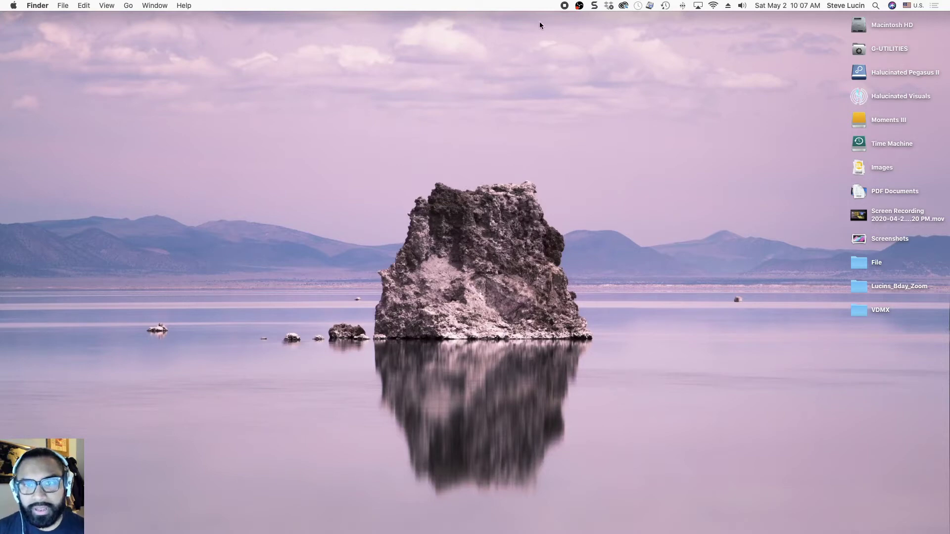
{"action": "left_click", "coordinate": [564, 5]}
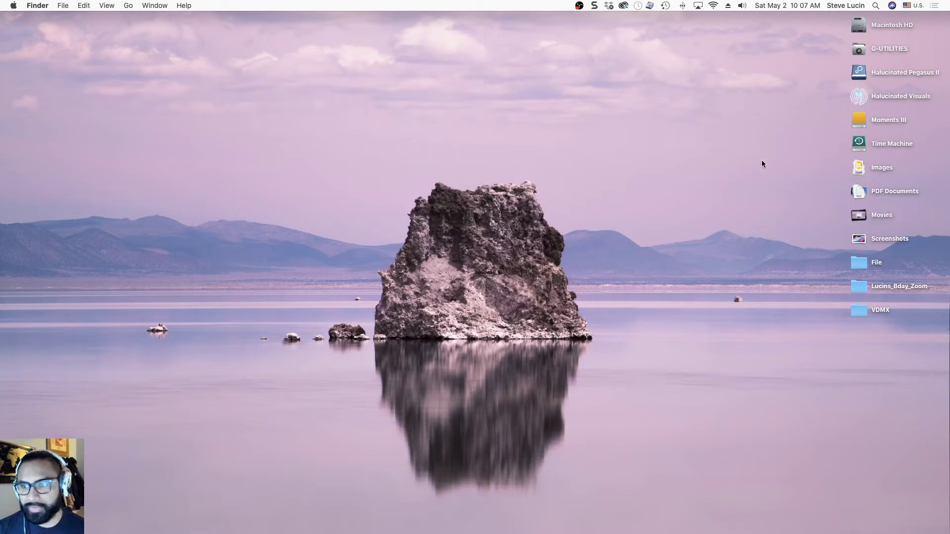
Step: Expand the Movies stack and Quick Look the new 10.06.30 AM screen recording
{"action": "left_click", "coordinate": [859, 218]}
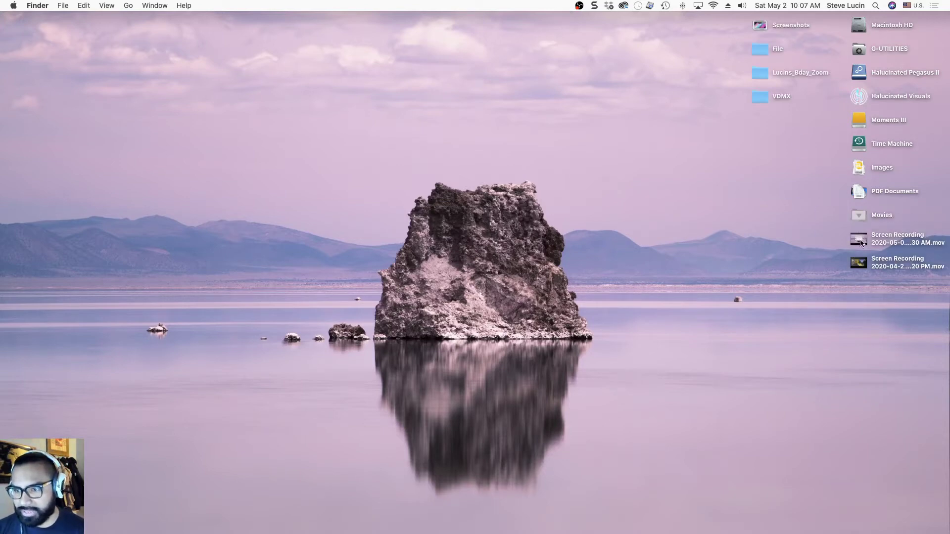
{"action": "left_click", "coordinate": [859, 240]}
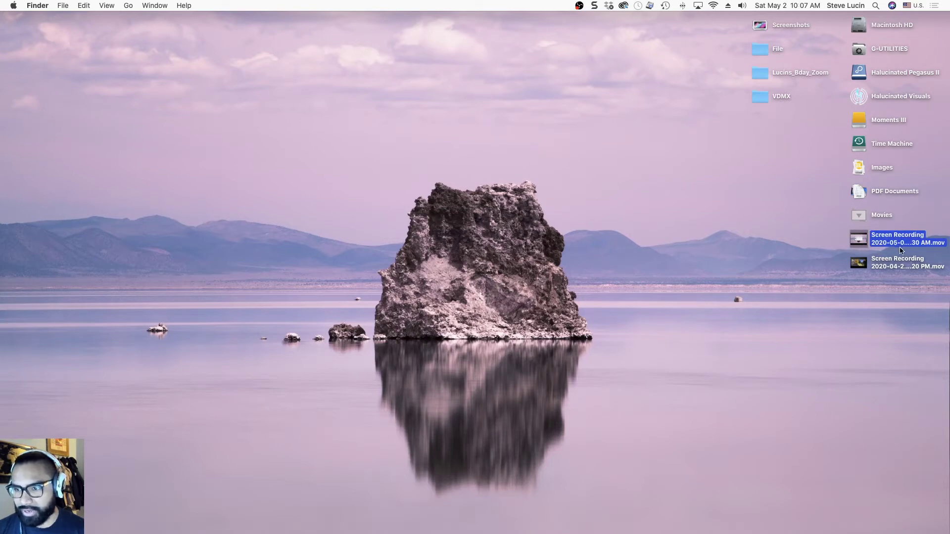
{"action": "key", "text": "space"}
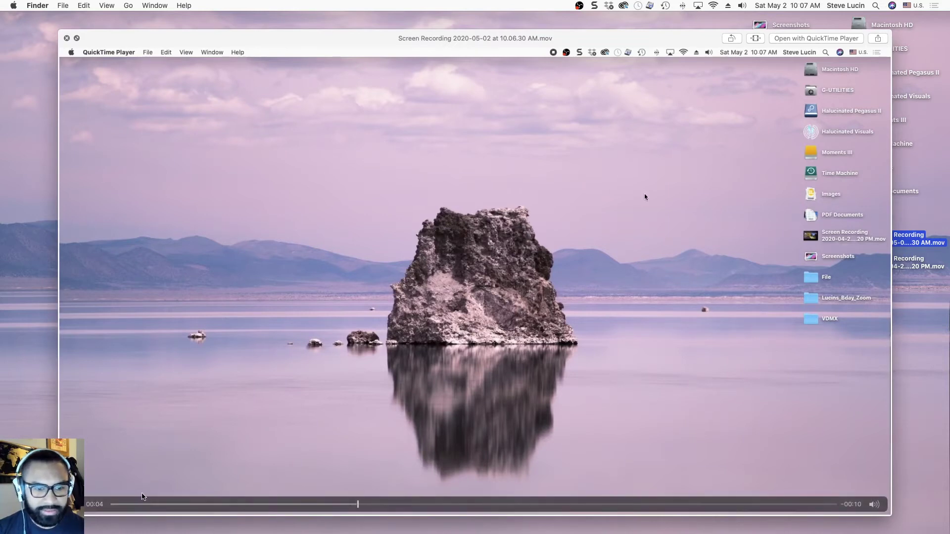
{"action": "key", "text": "space"}
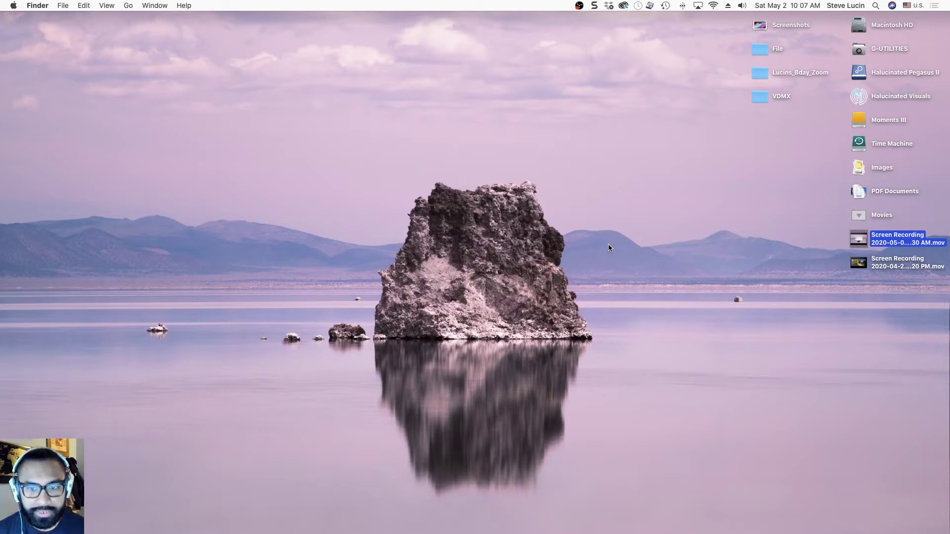
{"action": "mouse_move", "coordinate": [400, 533]}
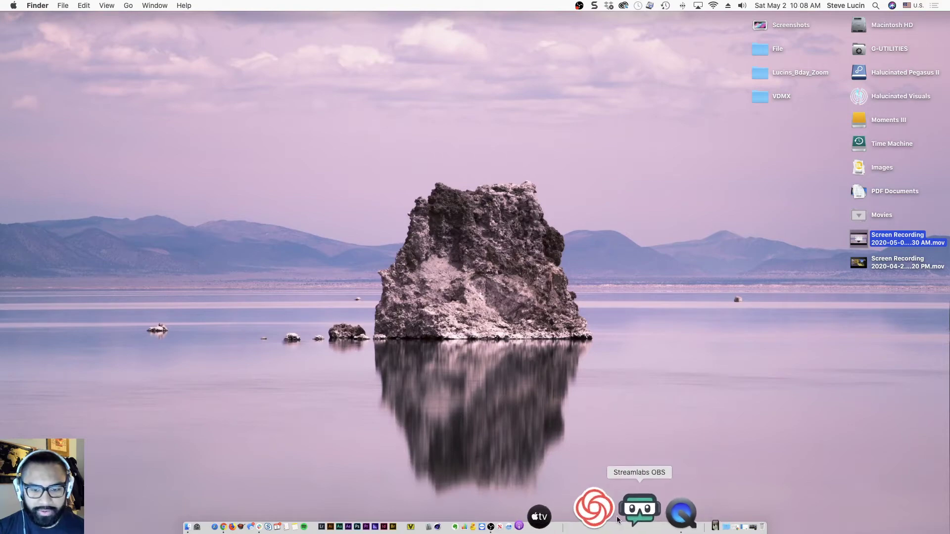
Step: Open a new incognito Chrome window and load loom.com
{"action": "left_click", "coordinate": [297, 522]}
{"action": "key", "text": "super+t"}
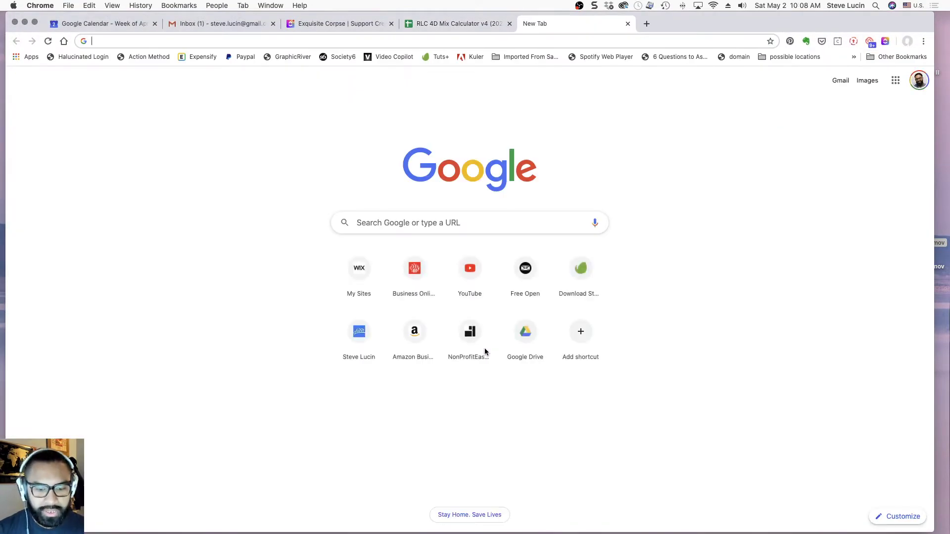
{"action": "left_click", "coordinate": [70, 6]}
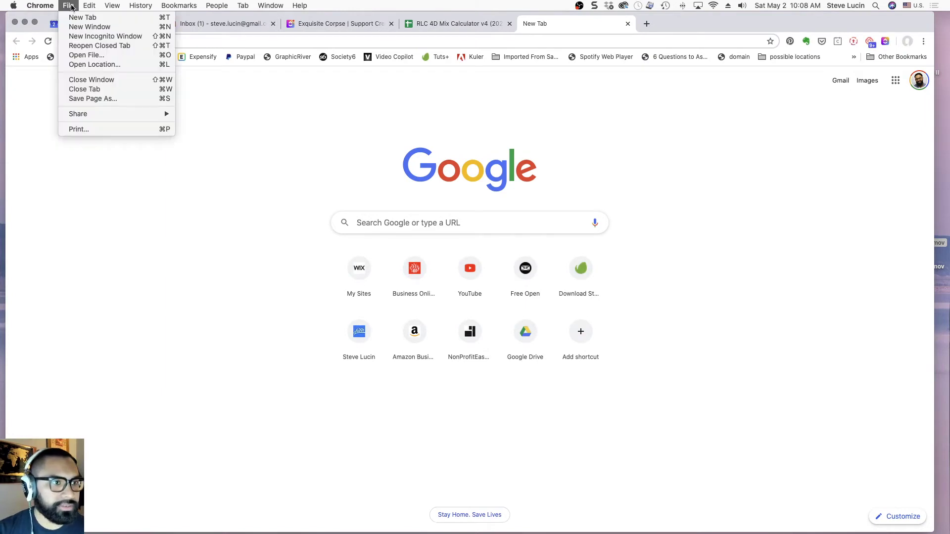
{"action": "left_click", "coordinate": [84, 36]}
{"action": "type", "text": "loom.com"}
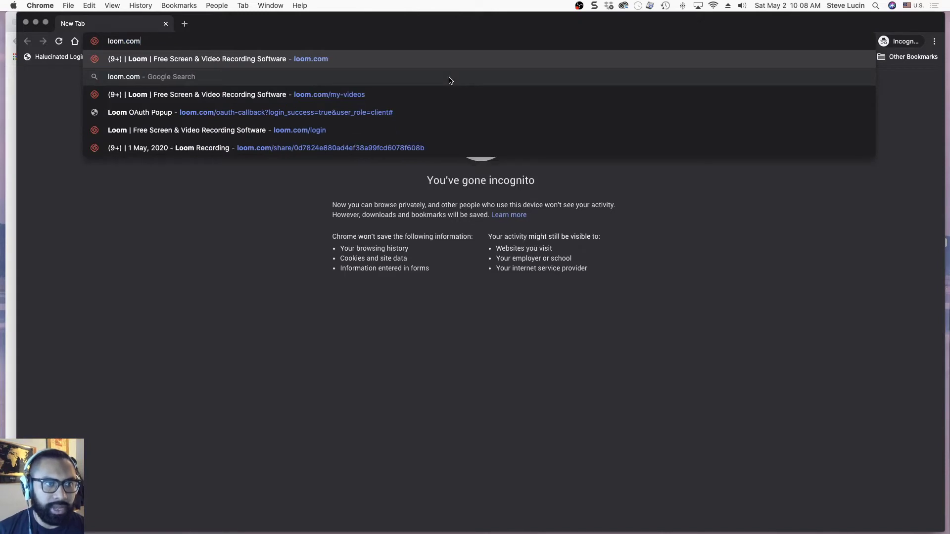
{"action": "key", "text": "Return"}
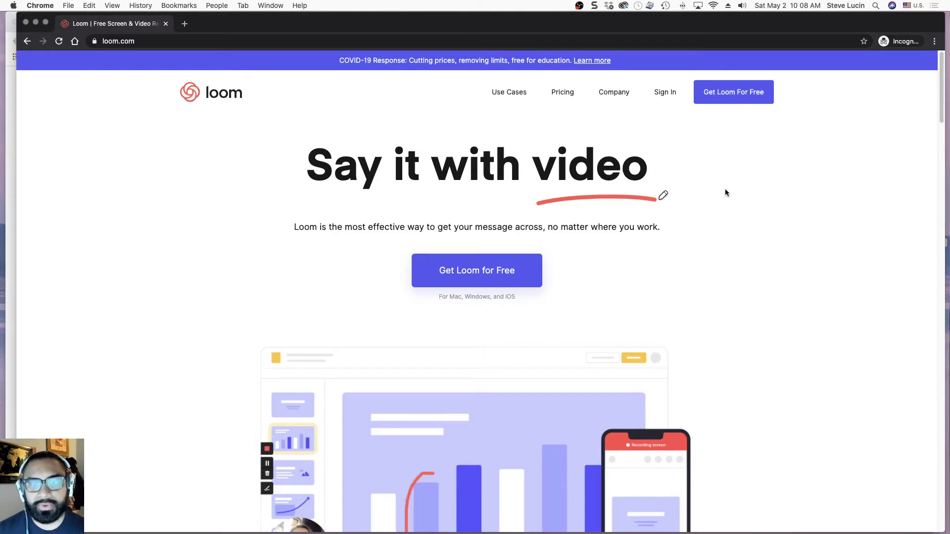
Step: Scroll through the Loom home page, return to the top, then minimize the incognito window
{"action": "scroll", "coordinate": [726, 192], "scroll_direction": "down", "scroll_amount": 3}
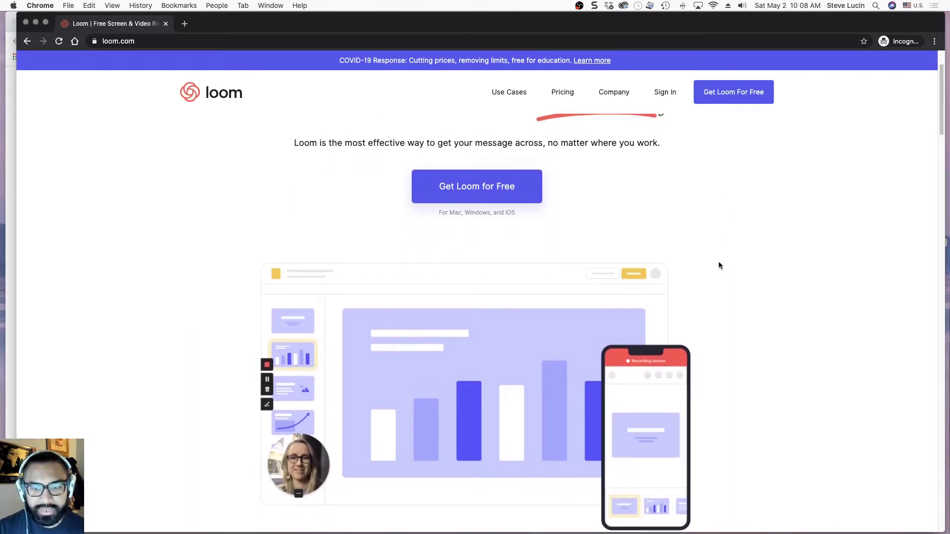
{"action": "scroll", "coordinate": [719, 263], "scroll_direction": "down", "scroll_amount": 4}
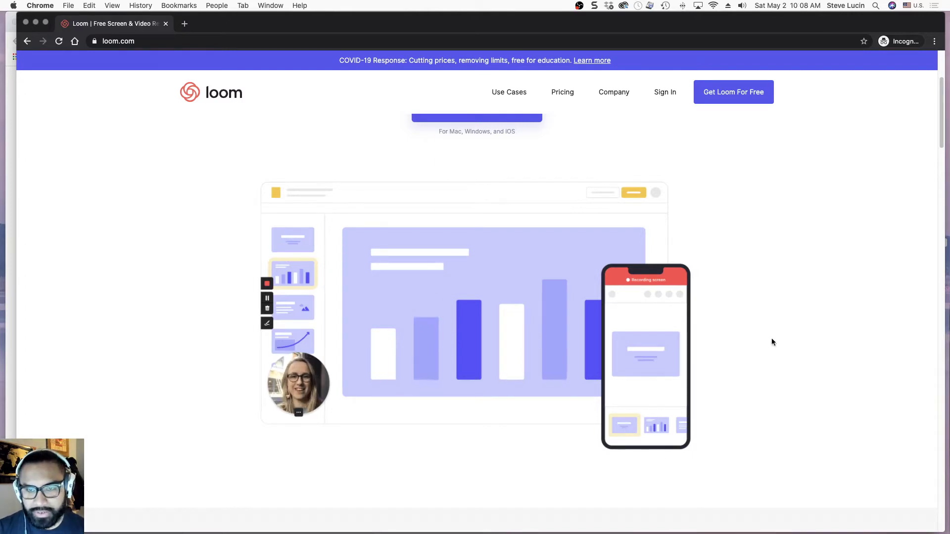
{"action": "scroll", "coordinate": [770, 336], "scroll_direction": "down", "scroll_amount": 3}
{"action": "scroll", "coordinate": [765, 334], "scroll_direction": "down", "scroll_amount": 9}
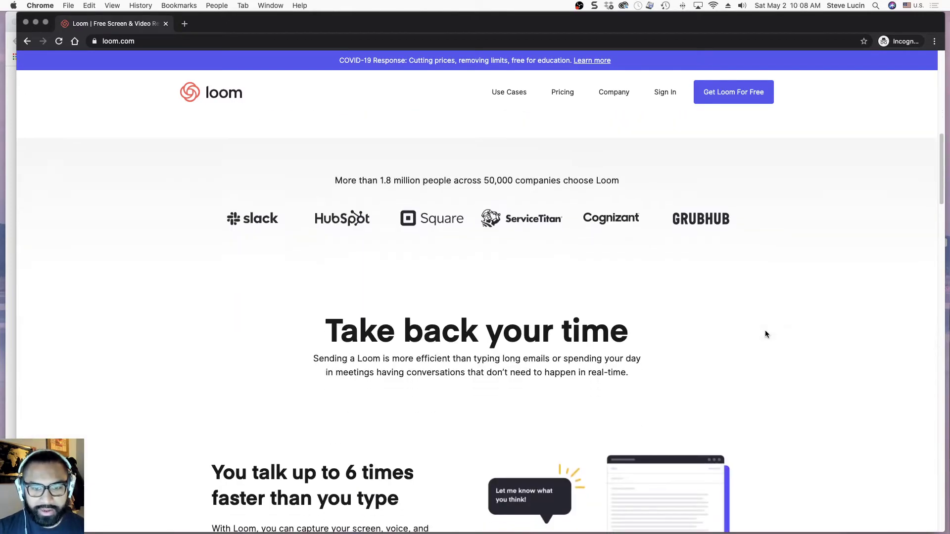
{"action": "scroll", "coordinate": [765, 334], "scroll_direction": "down", "scroll_amount": 3}
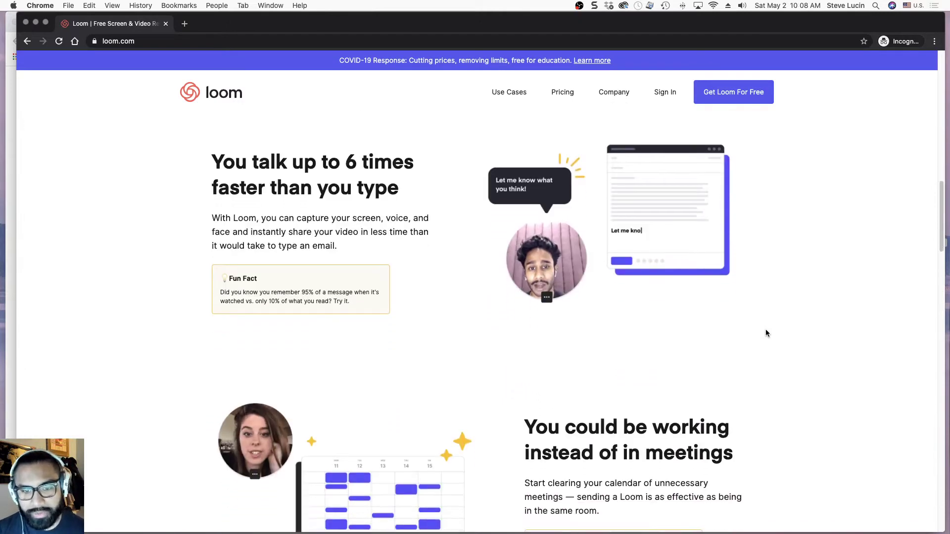
{"action": "key", "text": "Home"}
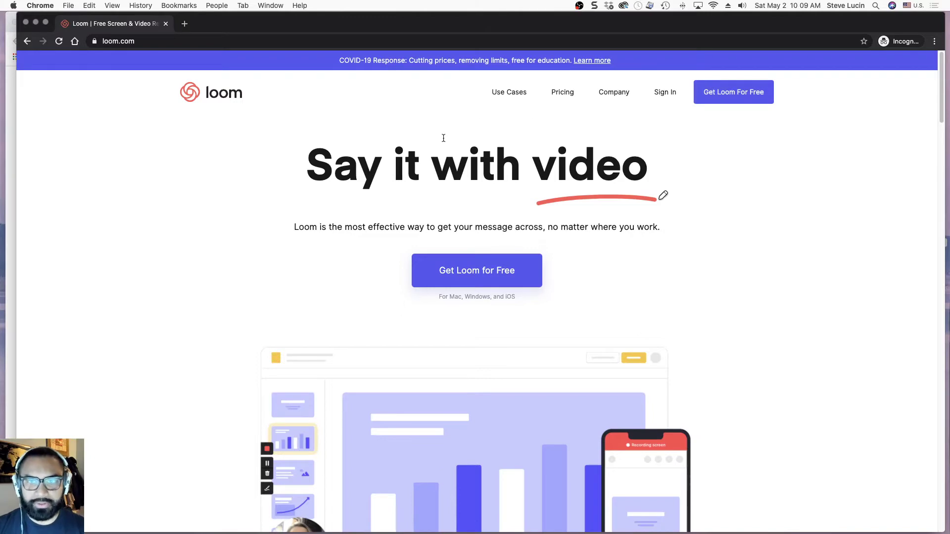
{"action": "left_click", "coordinate": [36, 23]}
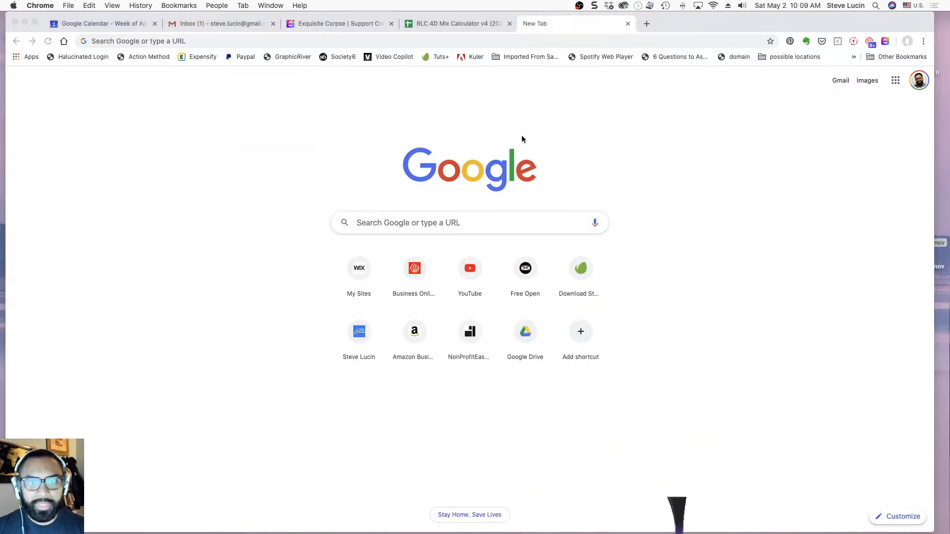
Step: Load the Loom My Videos library by entering loom in Chrome's address bar
{"action": "left_click", "coordinate": [570, 44]}
{"action": "type", "text": "loom"}
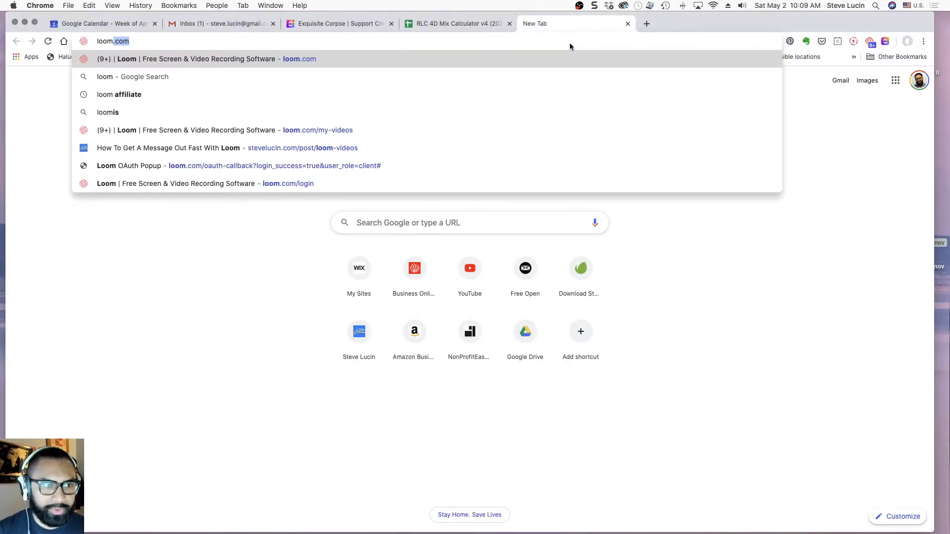
{"action": "key", "text": "Return"}
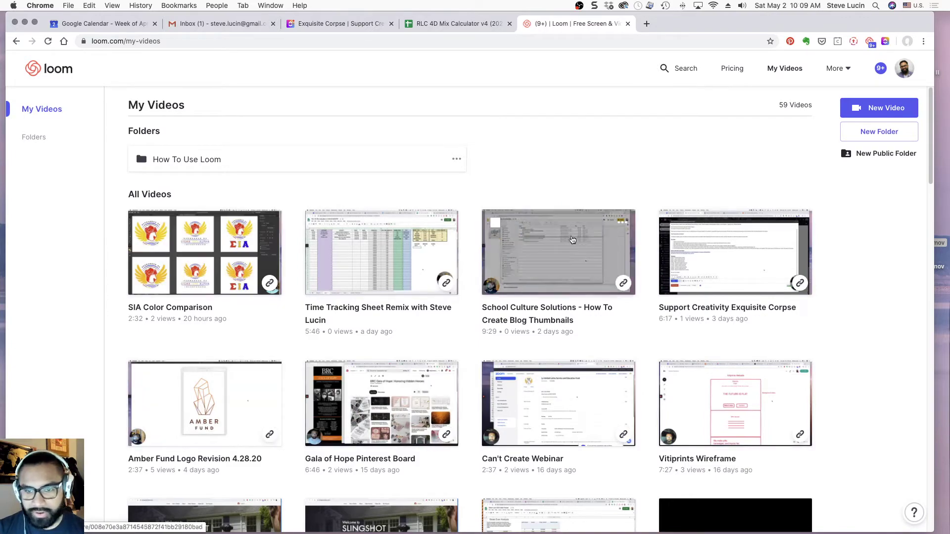
{"action": "scroll", "coordinate": [856, 340], "scroll_direction": "down", "scroll_amount": 5}
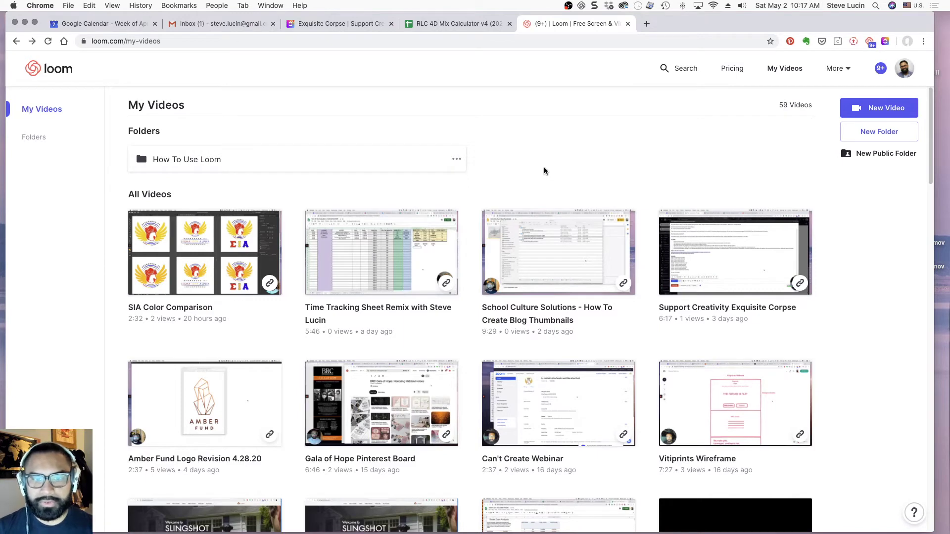
Step: Launch the Loom desktop recorder from Spotlight
{"action": "key", "text": "super+space"}
{"action": "type", "text": "loom"}
{"action": "key", "text": "Return"}
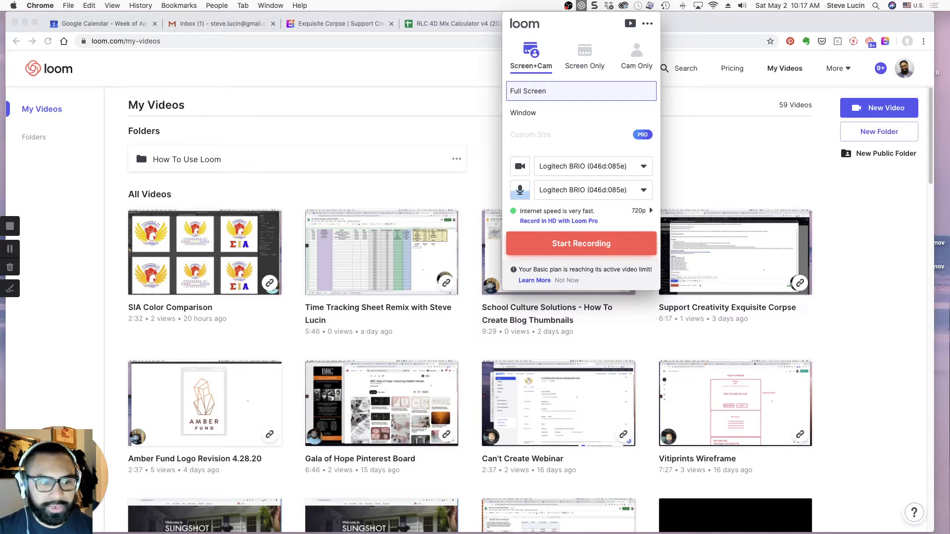
Step: Move the webcam bubble to the right and settle on Screen+Cam mode
{"action": "left_click_drag", "start_coordinate": [79, 474], "coordinate": [896, 462]}
{"action": "left_click", "coordinate": [586, 73]}
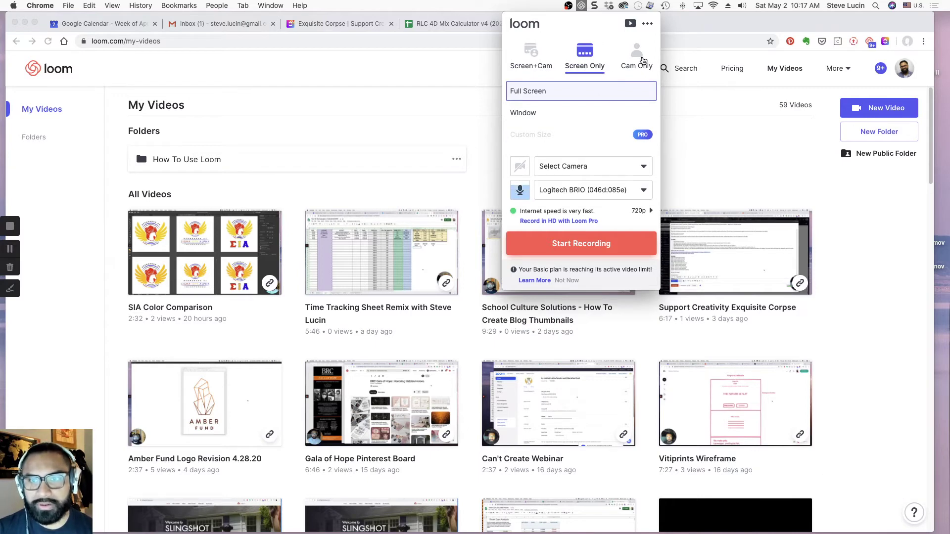
{"action": "left_click", "coordinate": [641, 59]}
{"action": "left_click", "coordinate": [529, 58]}
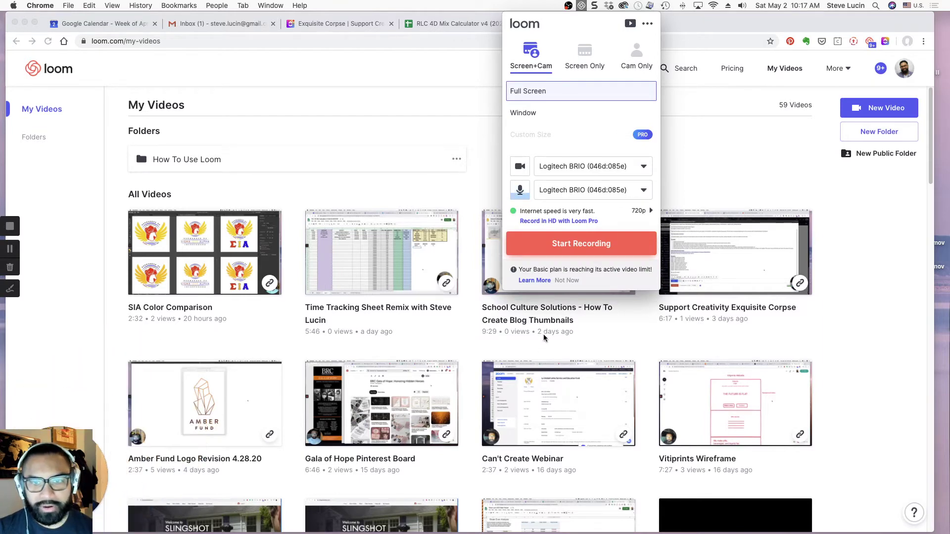
Step: Keep Logitech BRIO as camera and microphone, then start recording
{"action": "left_click", "coordinate": [635, 174]}
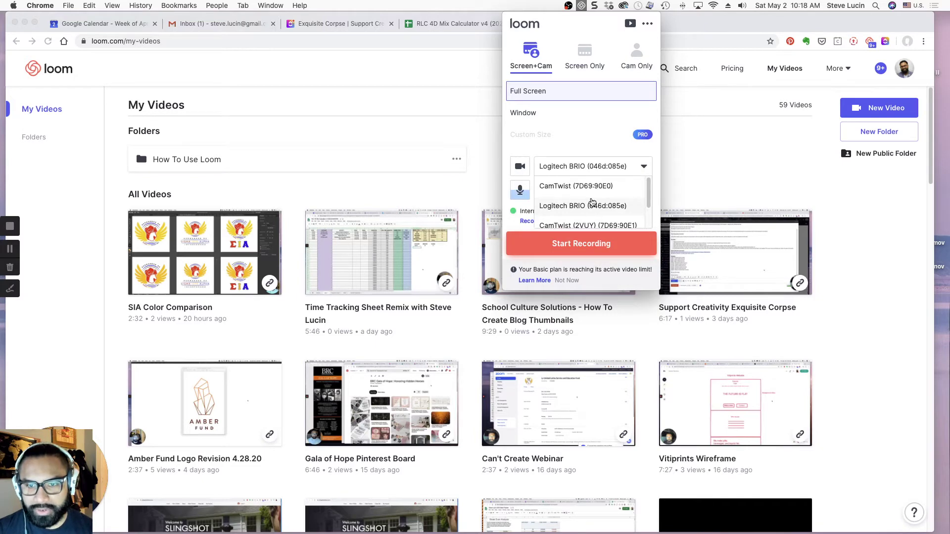
{"action": "left_click", "coordinate": [594, 208]}
{"action": "left_click", "coordinate": [644, 192]}
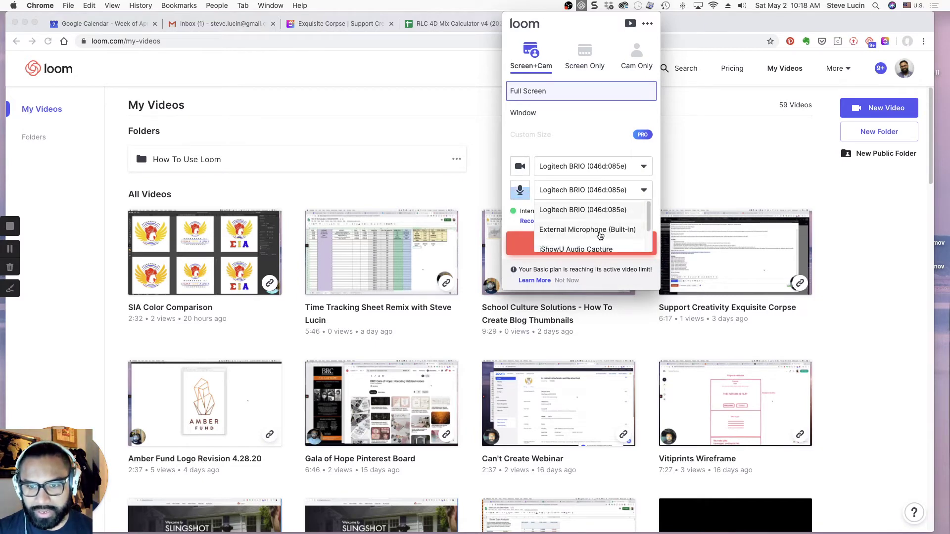
{"action": "left_click", "coordinate": [599, 211]}
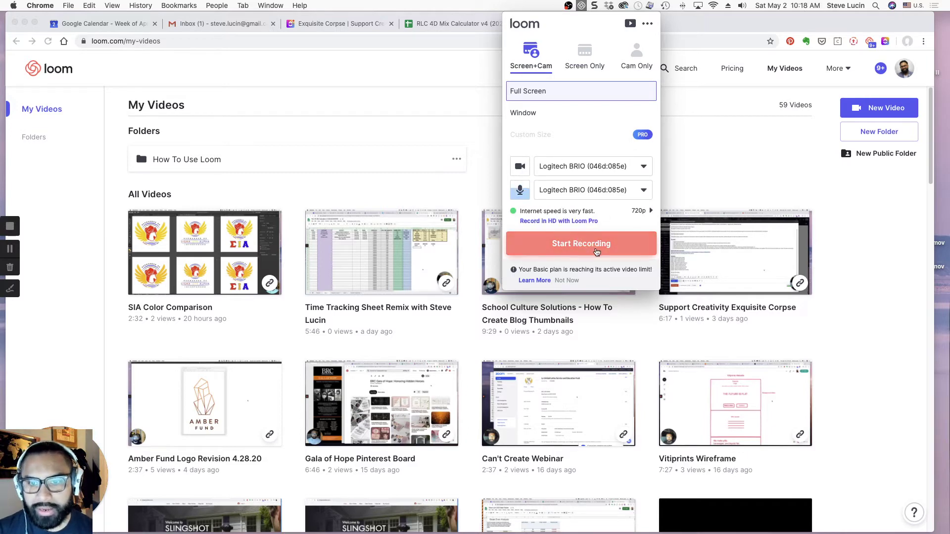
{"action": "left_click", "coordinate": [600, 252]}
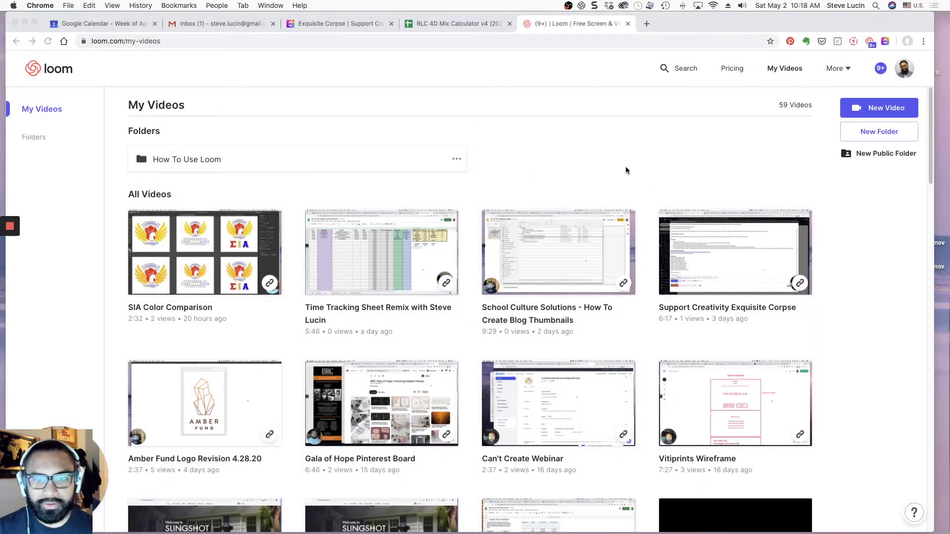
Step: Scroll the My Videos grid while recording, then stop to open the share page
{"action": "scroll", "coordinate": [568, 170], "scroll_direction": "down", "scroll_amount": 10}
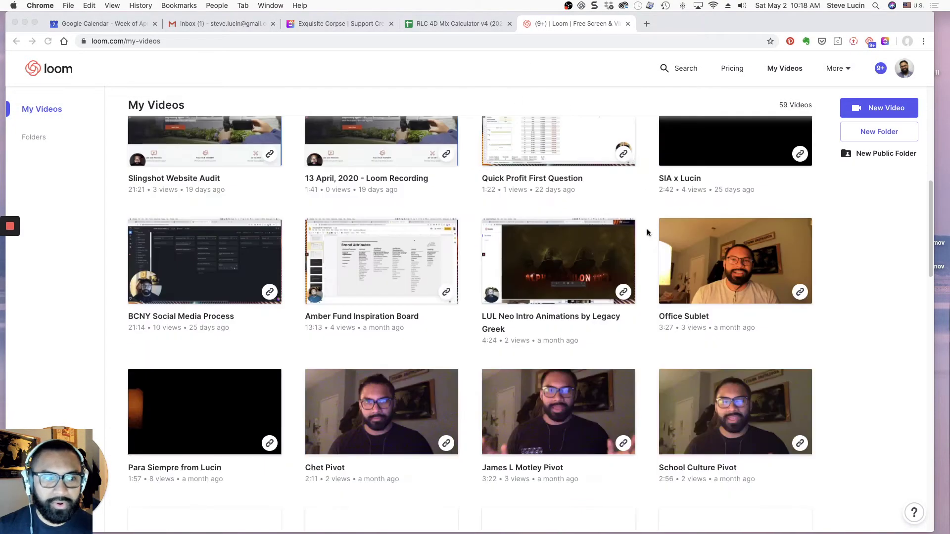
{"action": "scroll", "coordinate": [646, 233], "scroll_direction": "up", "scroll_amount": 10}
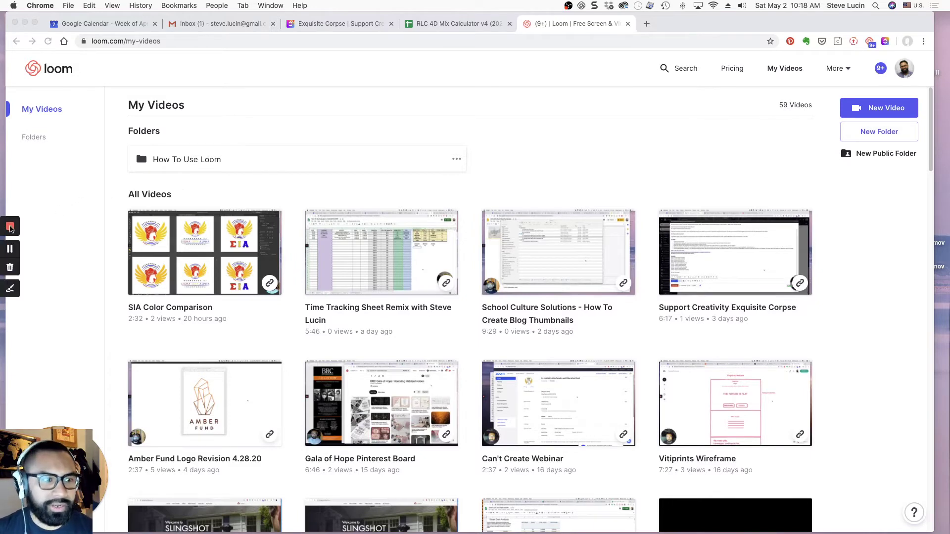
{"action": "left_click", "coordinate": [11, 229]}
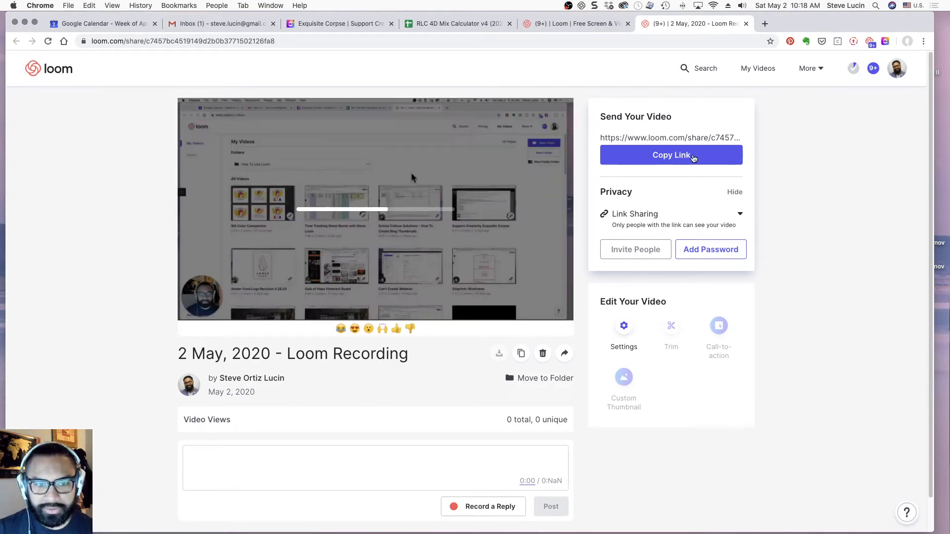
Step: Copy the share link, retitle the video 'Rename this to whatever.', recopy the link and download it
{"action": "left_click", "coordinate": [688, 156]}
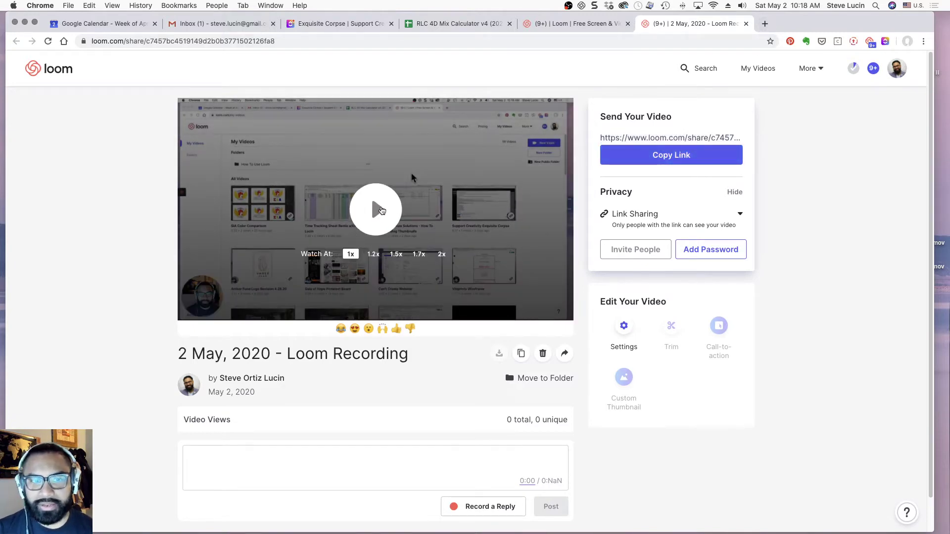
{"action": "left_click", "coordinate": [375, 211]}
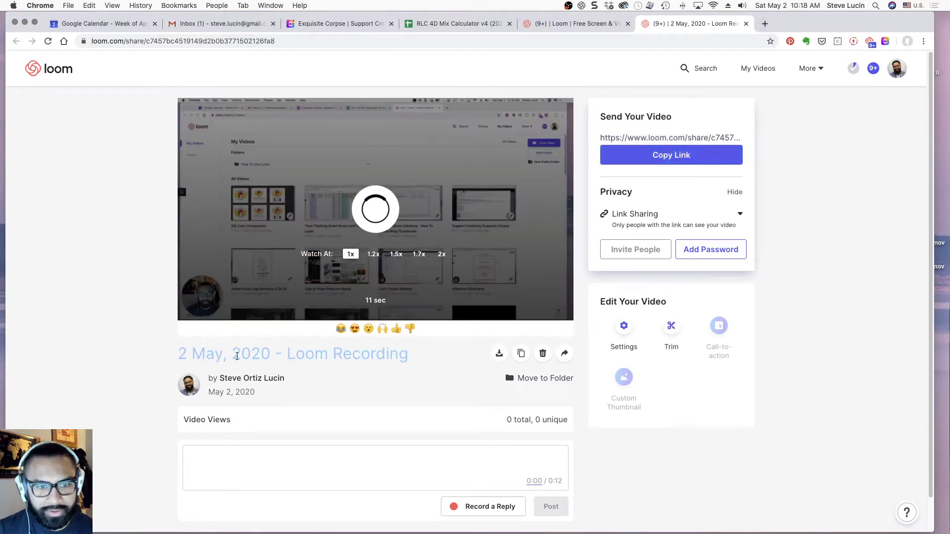
{"action": "left_click", "coordinate": [339, 347]}
{"action": "type", "text": "REname"}
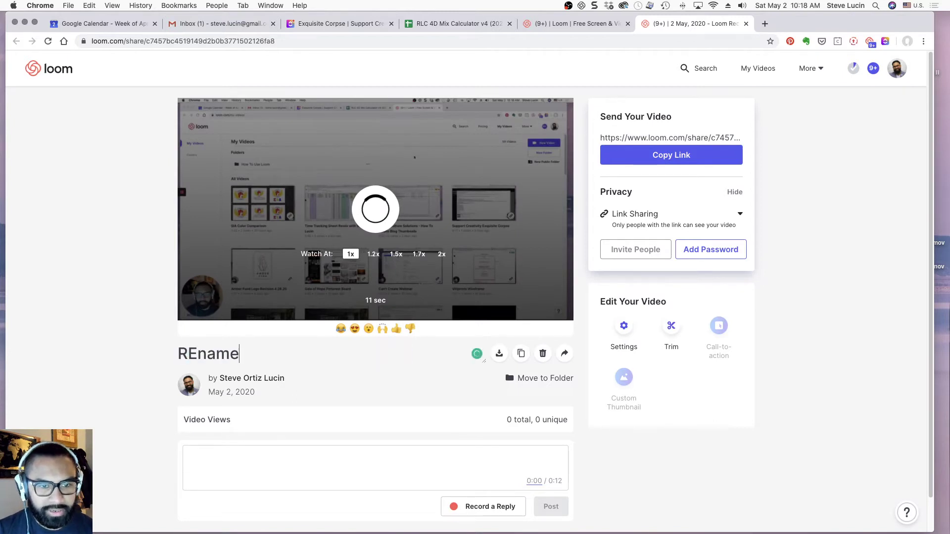
{"action": "type", "text": "Rename to"}
{"action": "key", "text": "BackSpace"}
{"action": "key", "text": "BackSpace"}
{"action": "type", "text": "his"}
{"action": "key", "text": "BackSpace"}
{"action": "key", "text": "BackSpace"}
{"action": "key", "text": "BackSpace"}
{"action": "key", "text": "BackSpace"}
{"action": "type", "text": "this to w"}
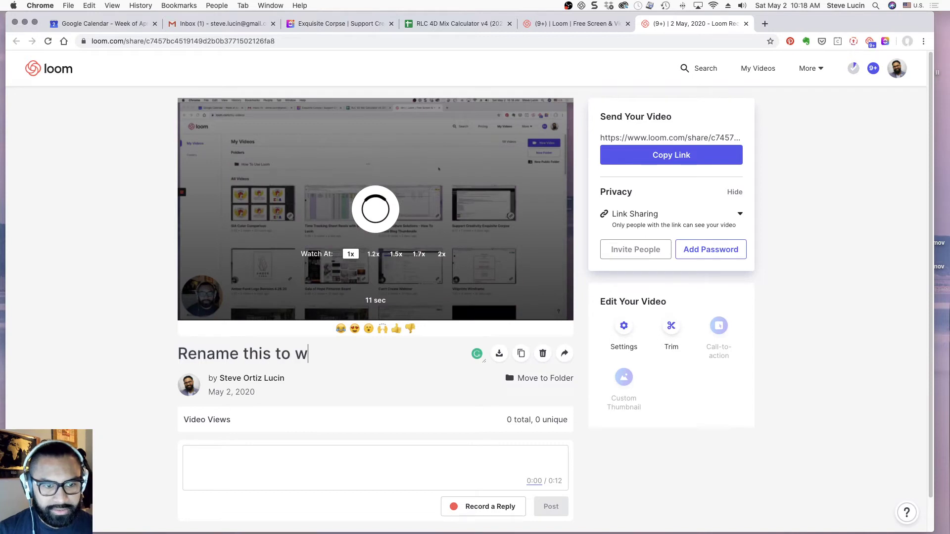
{"action": "type", "text": "hatever."}
{"action": "key", "text": "Return"}
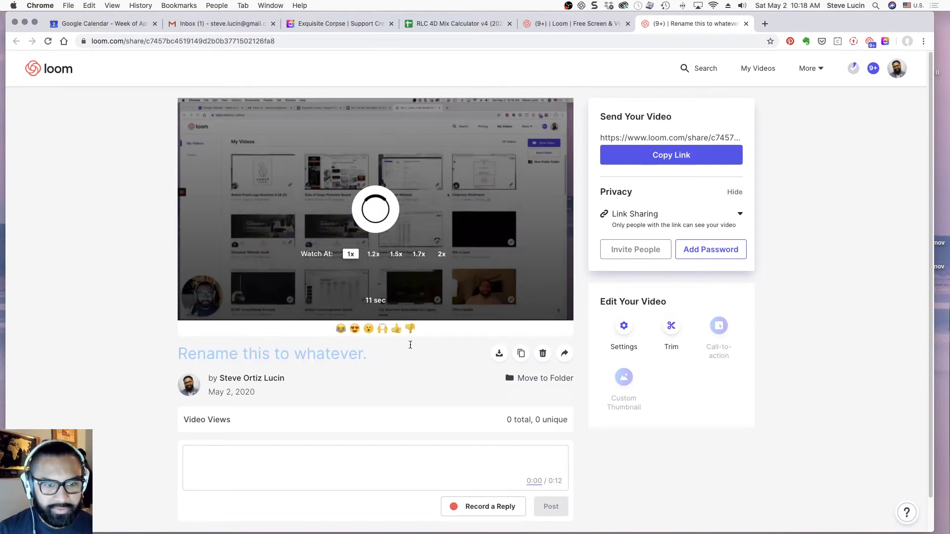
{"action": "left_click", "coordinate": [673, 156]}
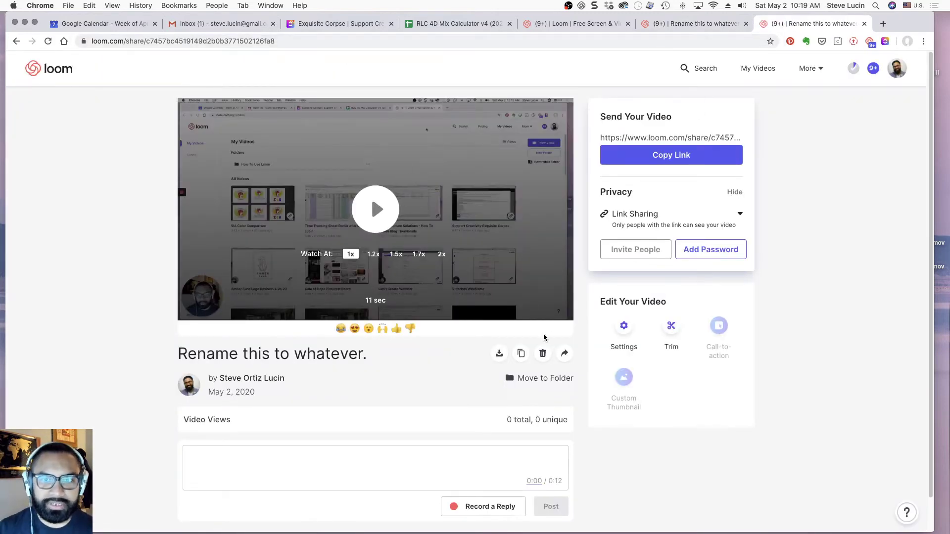
{"action": "left_click", "coordinate": [499, 355]}
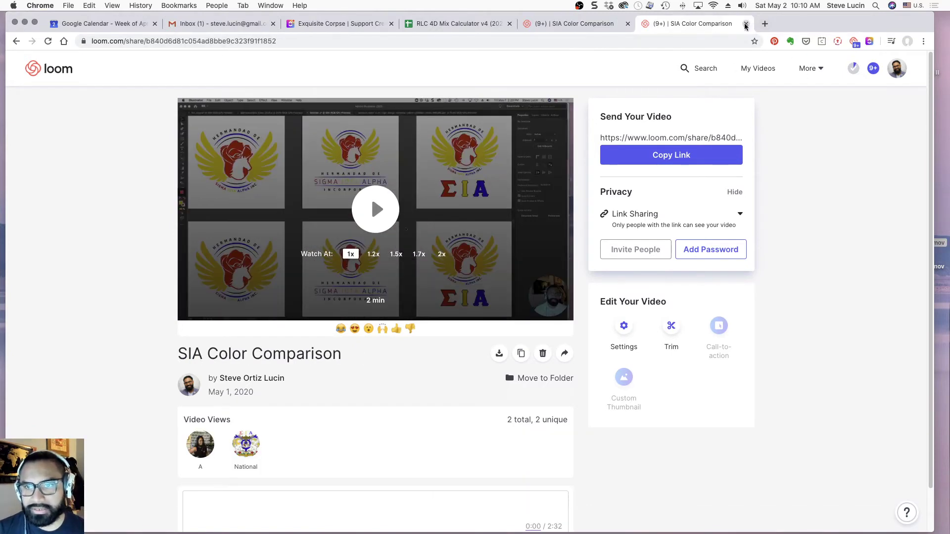
Step: Close the duplicate video tab and hide the browser to reveal the desktop
{"action": "left_click", "coordinate": [746, 24]}
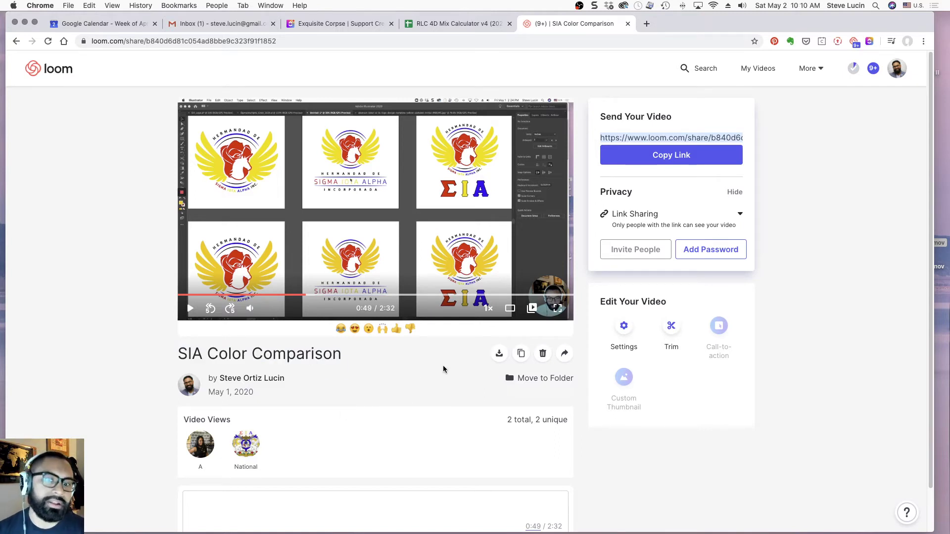
{"action": "key", "text": "super+h"}
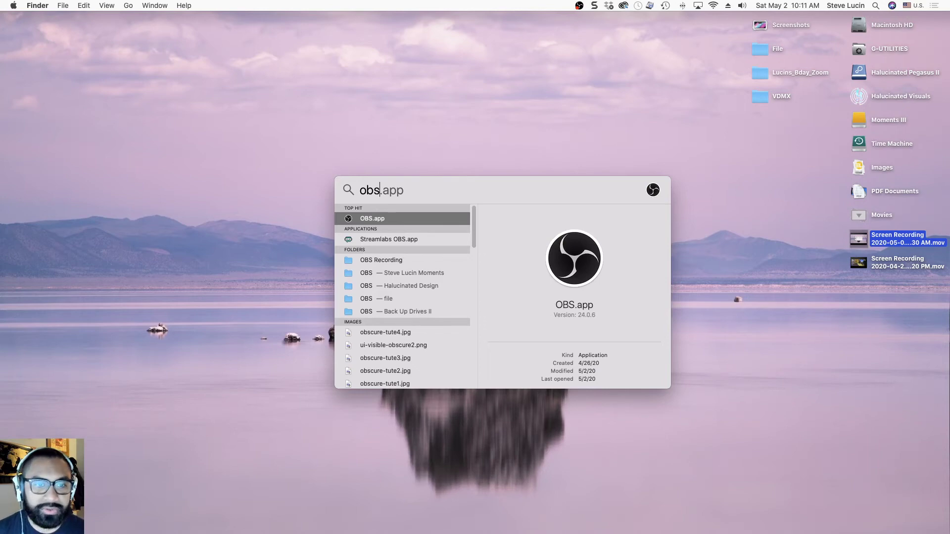
Step: Launch OBS Studio, then move its window up-left and enlarge it on the desktop
{"action": "key", "text": "Return"}
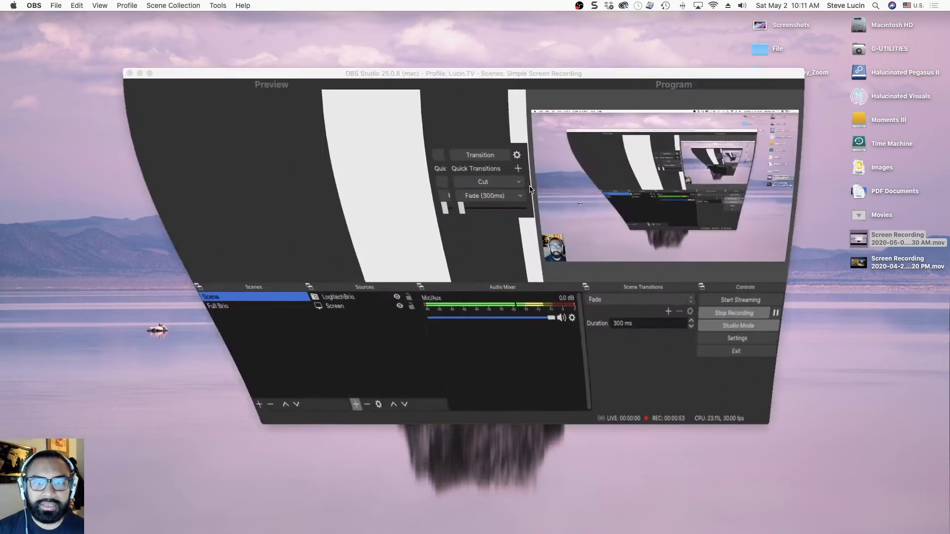
{"action": "left_click_drag", "start_coordinate": [491, 74], "coordinate": [436, 50]}
{"action": "left_click_drag", "start_coordinate": [755, 400], "coordinate": [835, 449]}
{"action": "left_click_drag", "start_coordinate": [508, 58], "coordinate": [497, 67]}
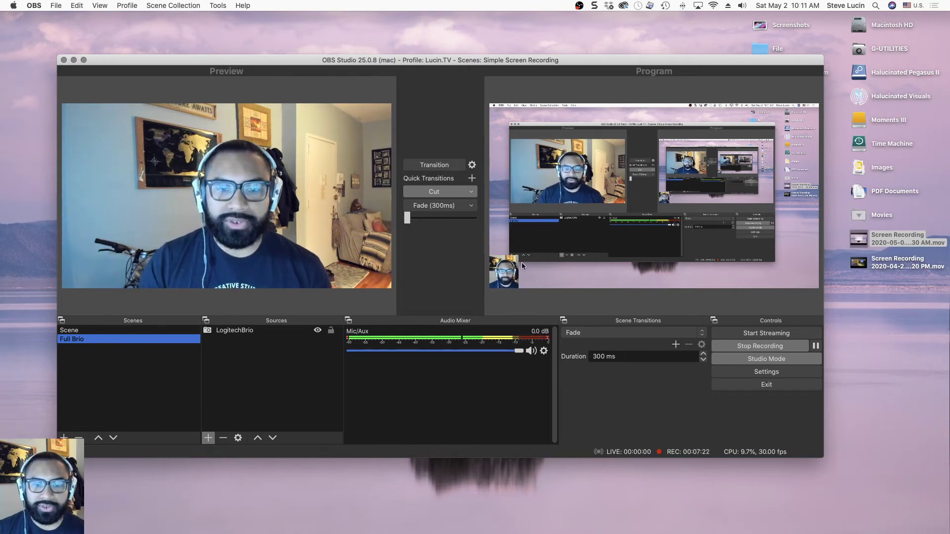
Step: Show the Full Brio scene and bring up the list of addable source types
{"action": "left_click", "coordinate": [90, 331]}
{"action": "left_click", "coordinate": [91, 340]}
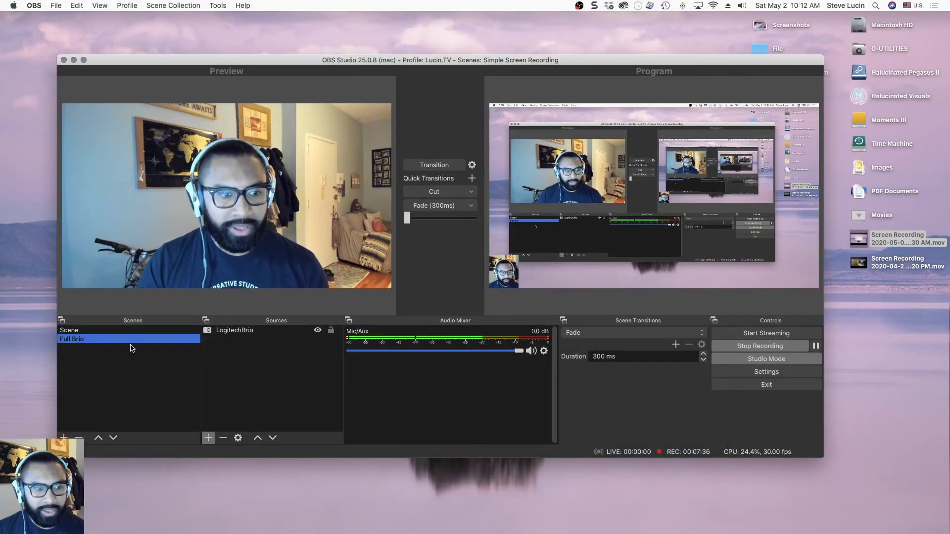
{"action": "left_click", "coordinate": [259, 343]}
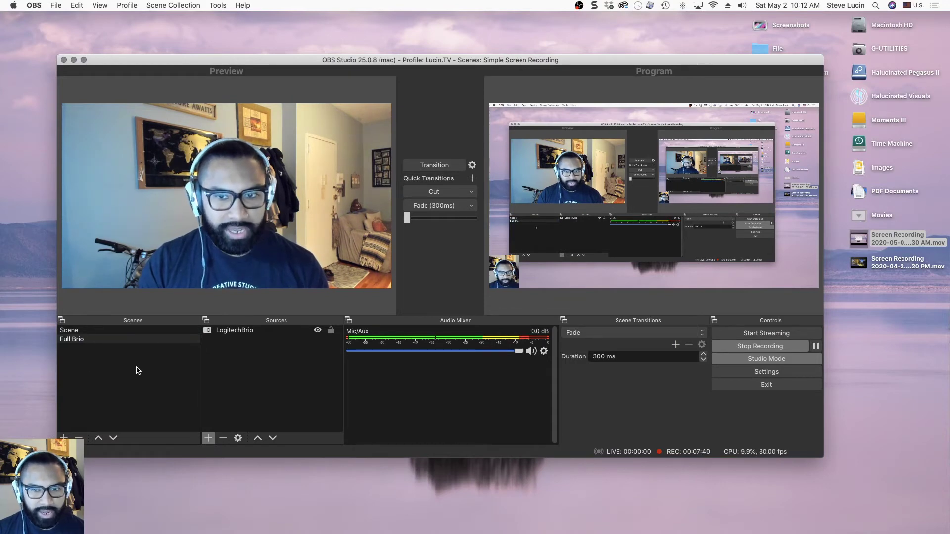
{"action": "left_click", "coordinate": [208, 438]}
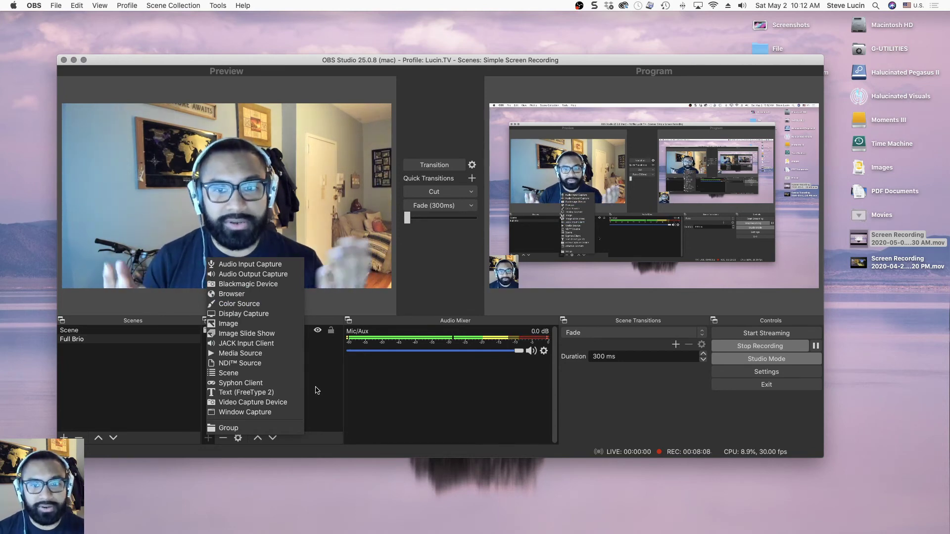
Step: Dismiss the source-type list without adding anything to Full Brio
{"action": "left_click", "coordinate": [325, 391]}
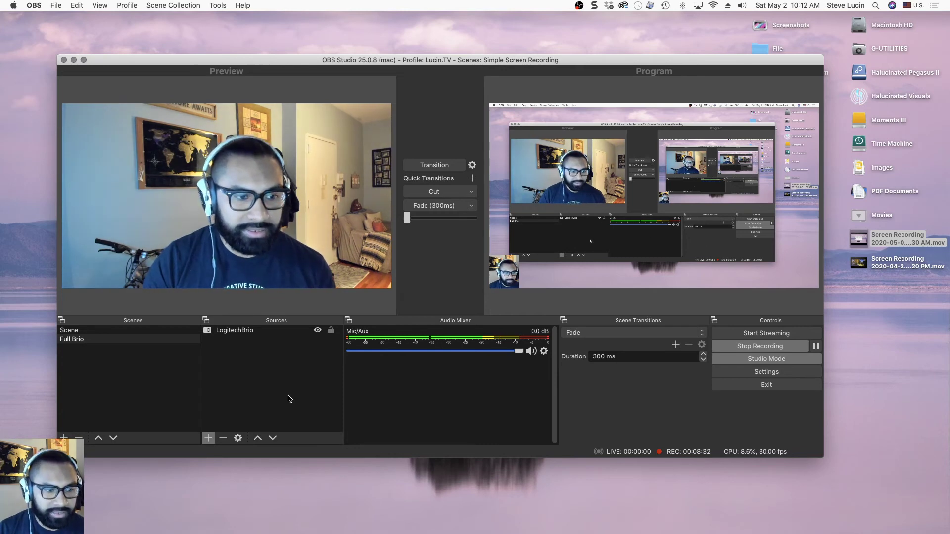
Step: In Scene, shrink the LogitechBrio webcam overlay into a small bottom-left inset
{"action": "left_click", "coordinate": [146, 331]}
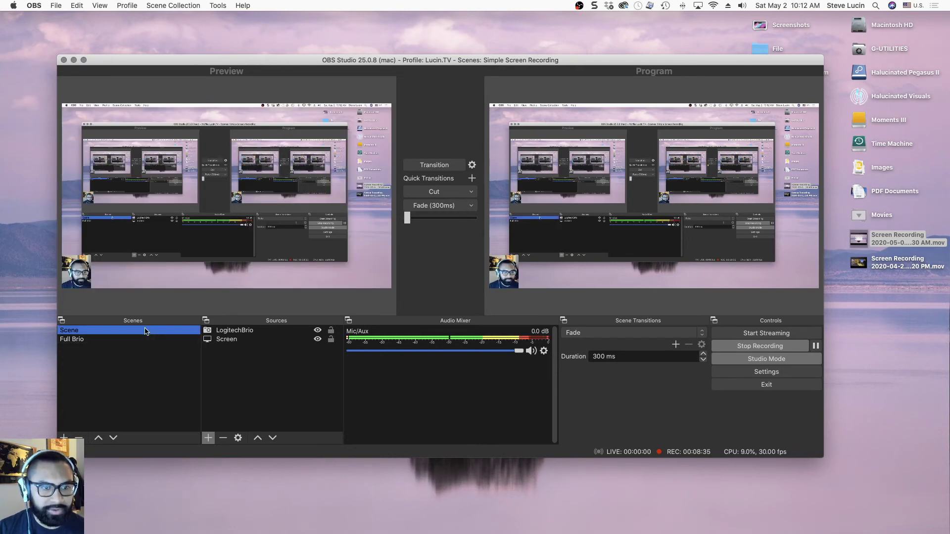
{"action": "left_click", "coordinate": [79, 276]}
{"action": "left_click_drag", "start_coordinate": [90, 257], "coordinate": [187, 155]}
{"action": "left_click_drag", "start_coordinate": [113, 234], "coordinate": [247, 218]}
{"action": "left_click_drag", "start_coordinate": [299, 145], "coordinate": [152, 252]}
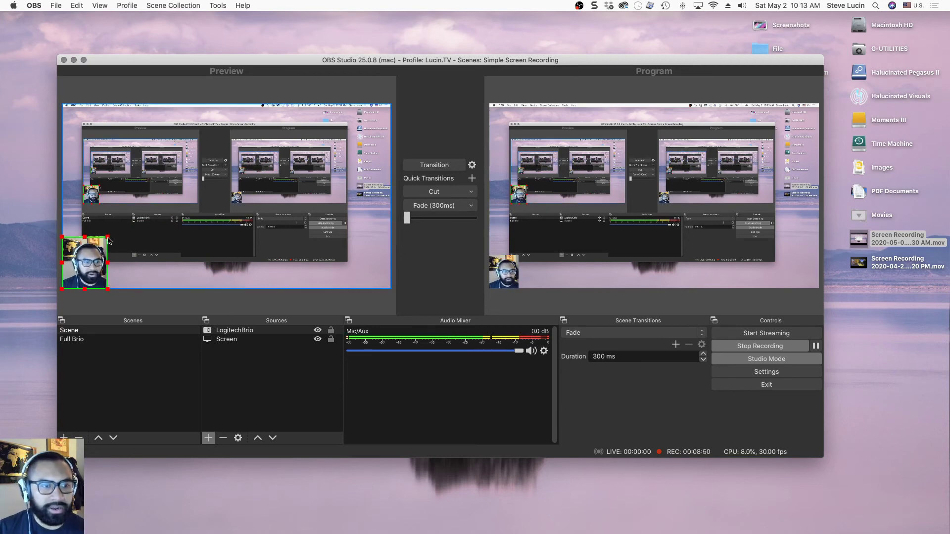
{"action": "left_click_drag", "start_coordinate": [108, 237], "coordinate": [89, 254]}
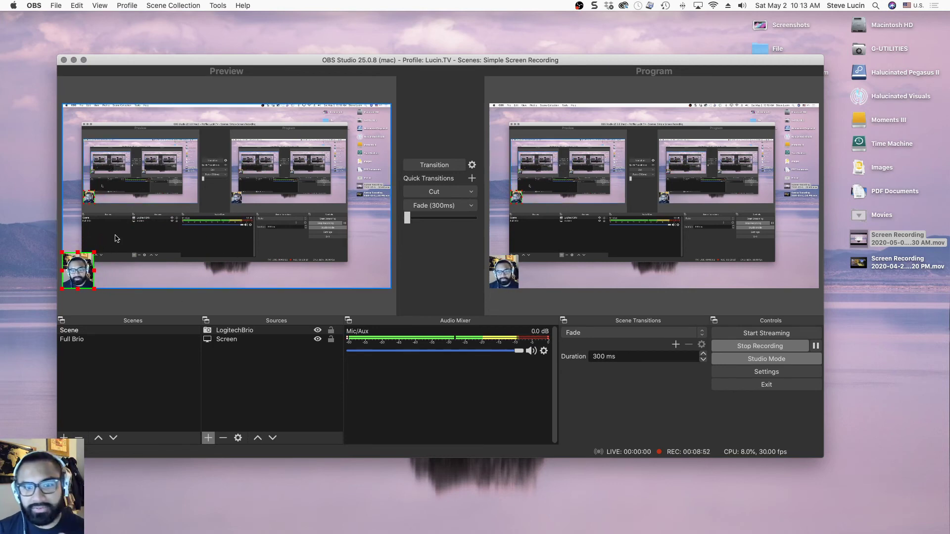